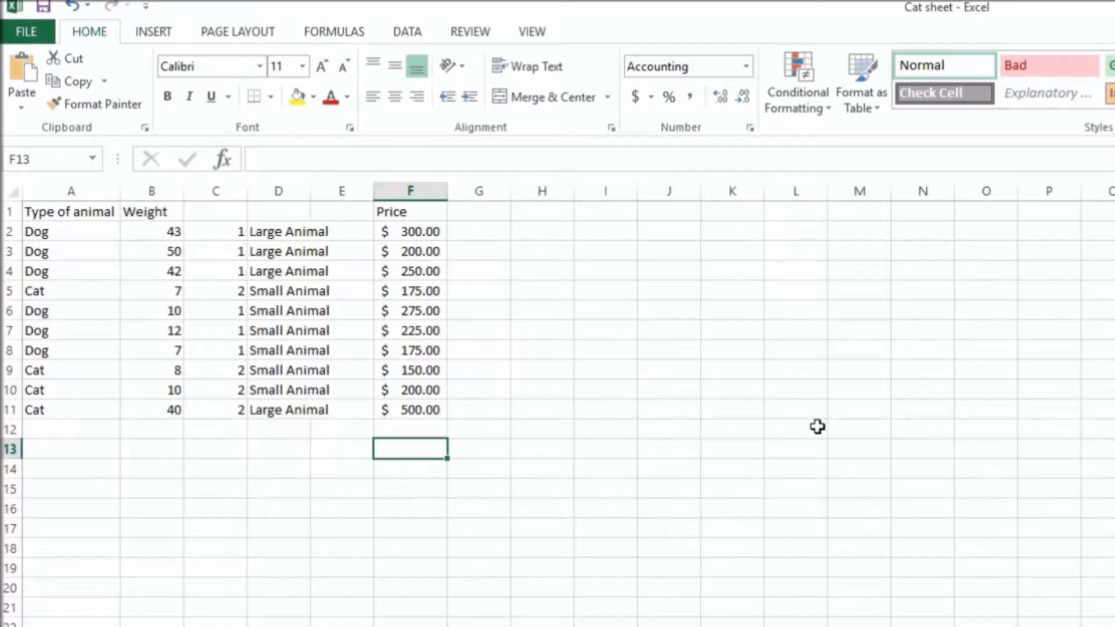
# Enter =AVERAGE(F2:F11) in F13 to get $245.00, then reselect F13 to check the formula.
pyautogui.click(430, 449)
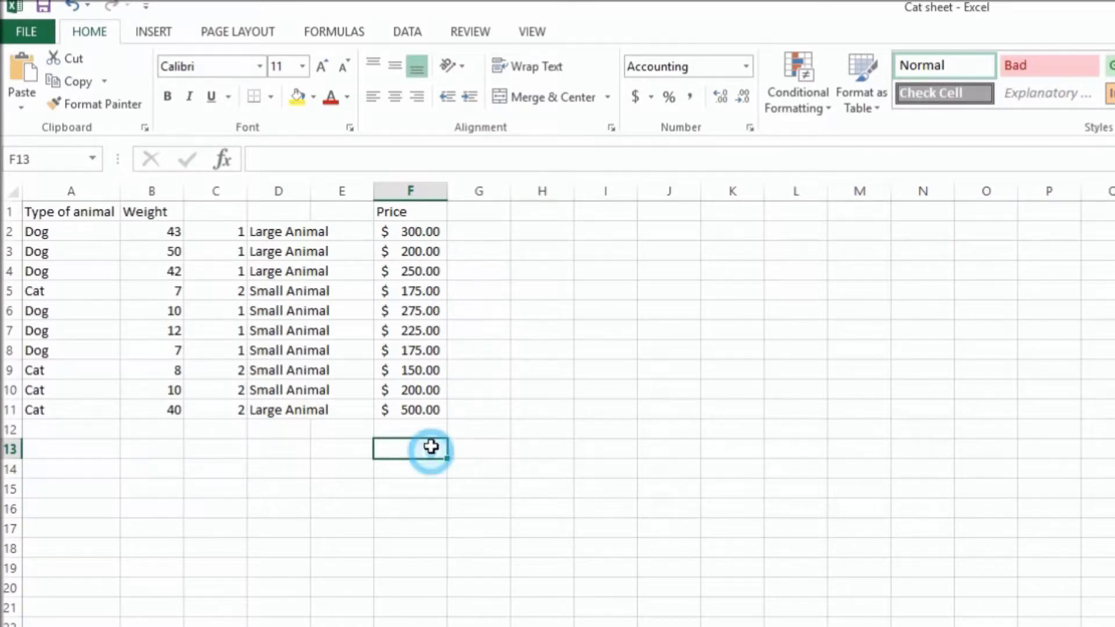
pyautogui.moveTo(407, 232); pyautogui.dragTo(407, 409)
pyautogui.click(406, 449)
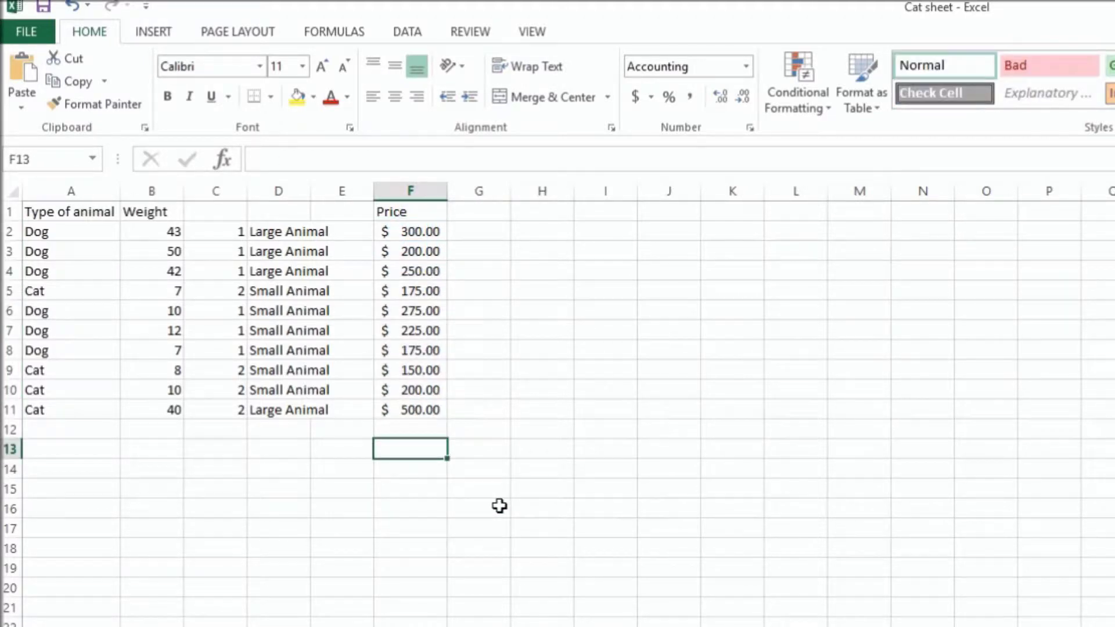
pyautogui.write('=Aver')
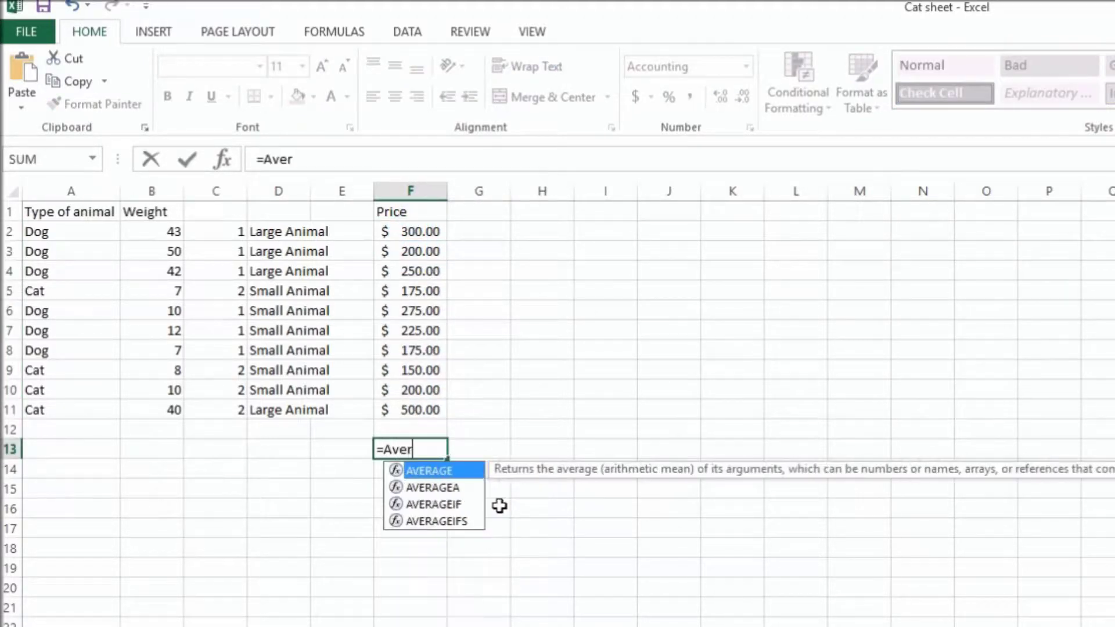
pyautogui.write('age(')
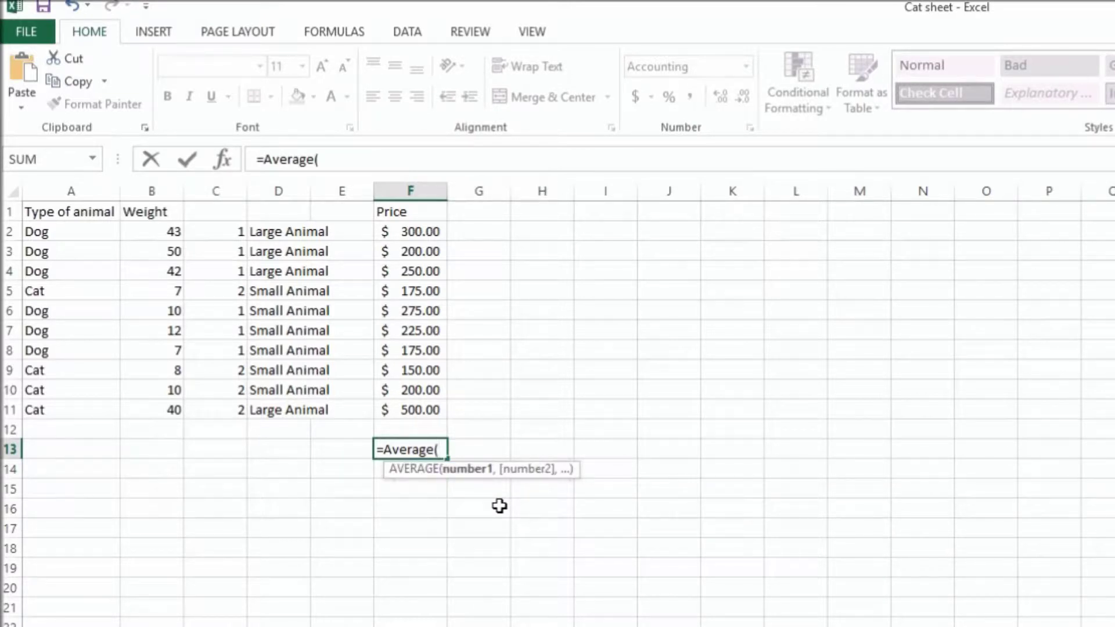
pyautogui.write('F2')
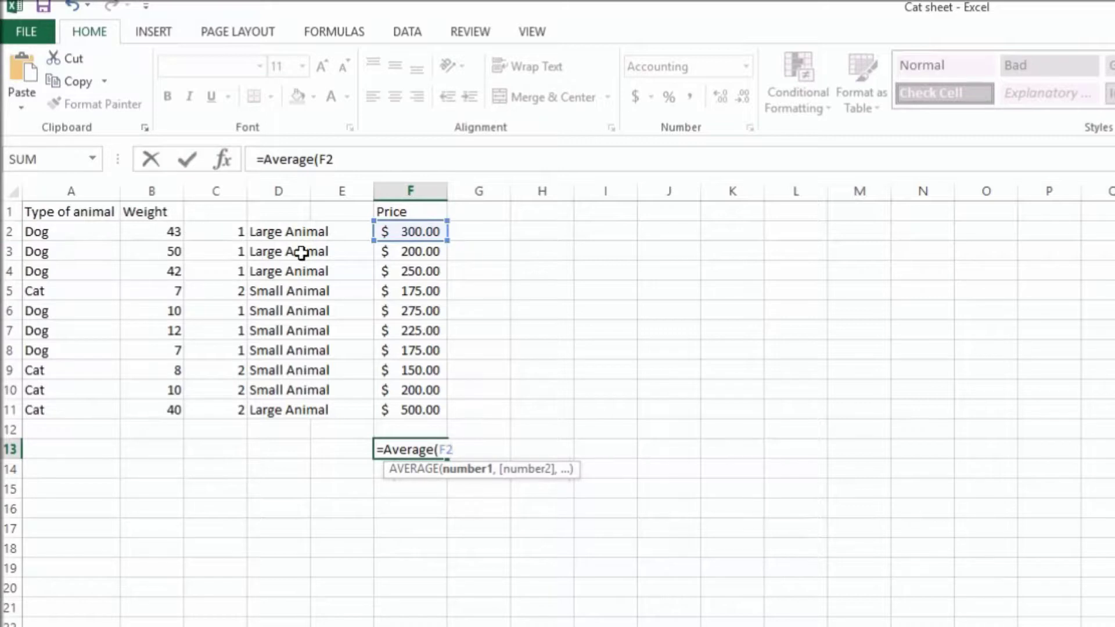
pyautogui.write(':F11')
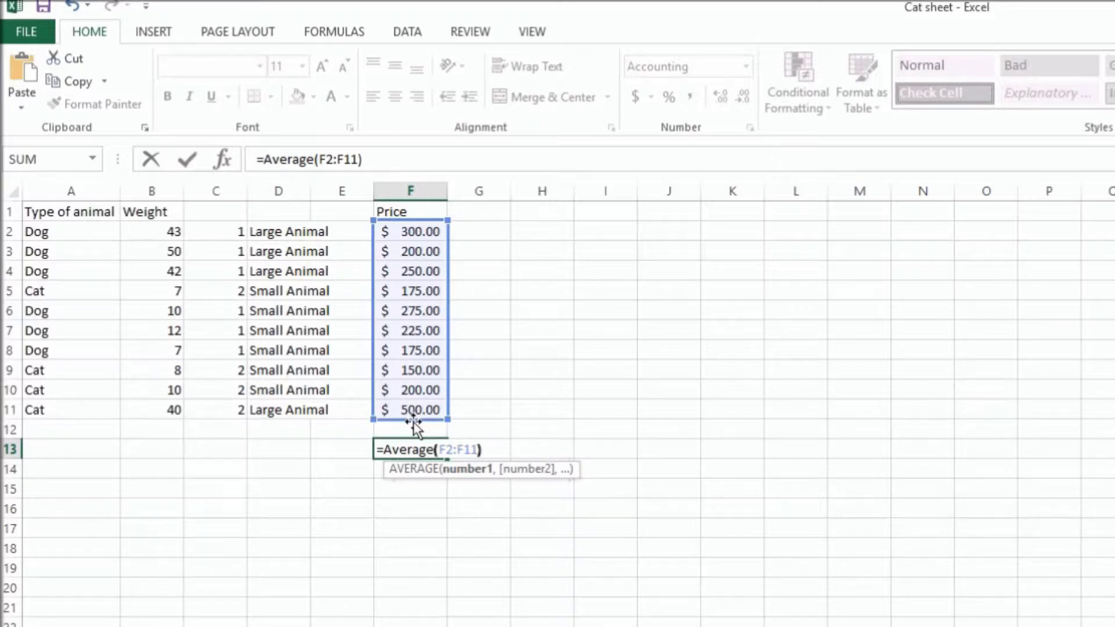
pyautogui.write(')')
pyautogui.press('Return')
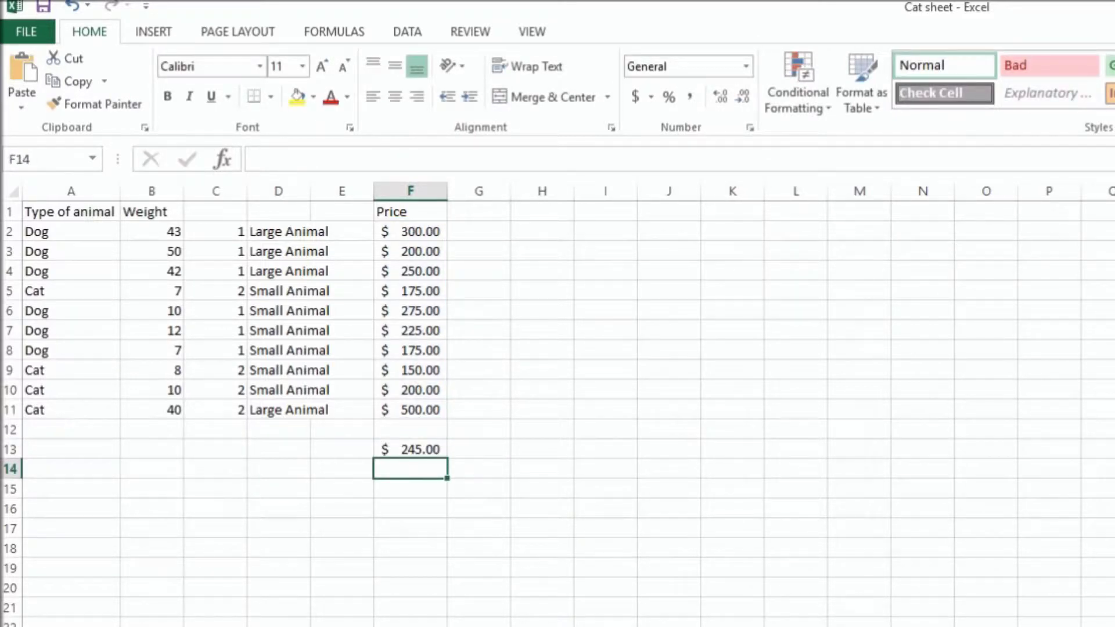
pyautogui.click(410, 450)
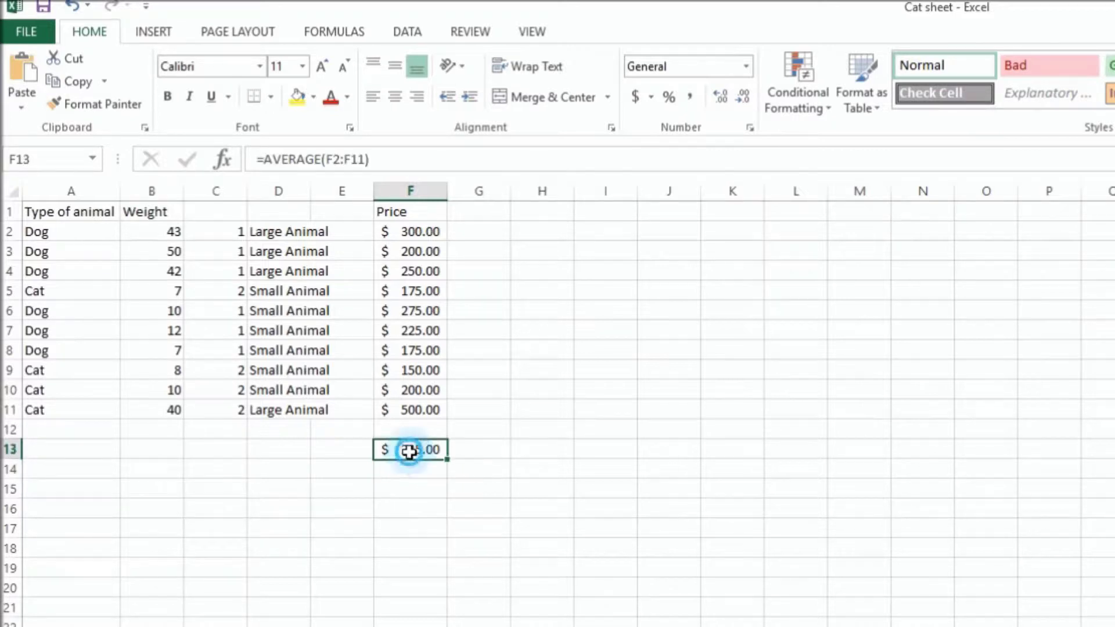
# Replace F13 with =AVERAGEA(F2:F4,F6:F8) to average the dog prices.
pyautogui.press('Delete')
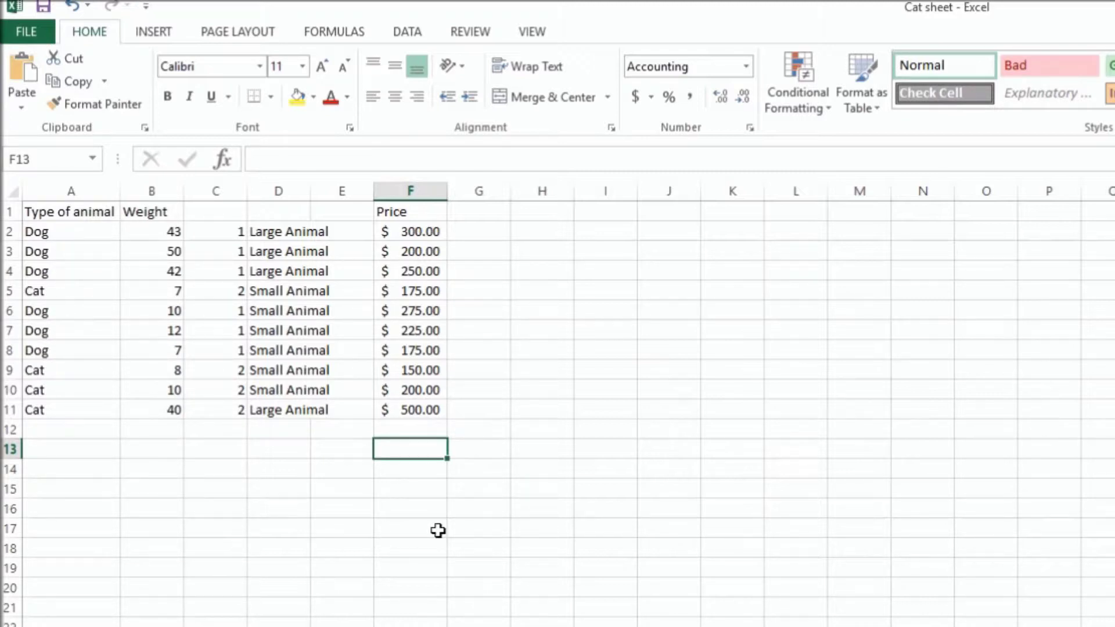
pyautogui.write('A')
pyautogui.press('BackSpace')
pyautogui.write('=')
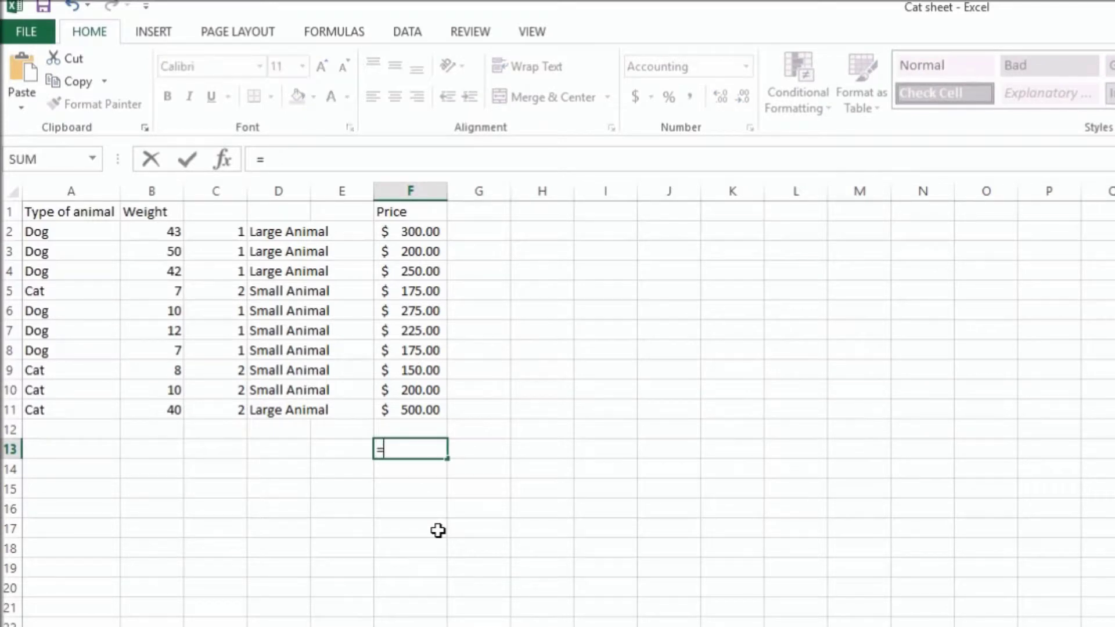
pyautogui.write('Averagea')
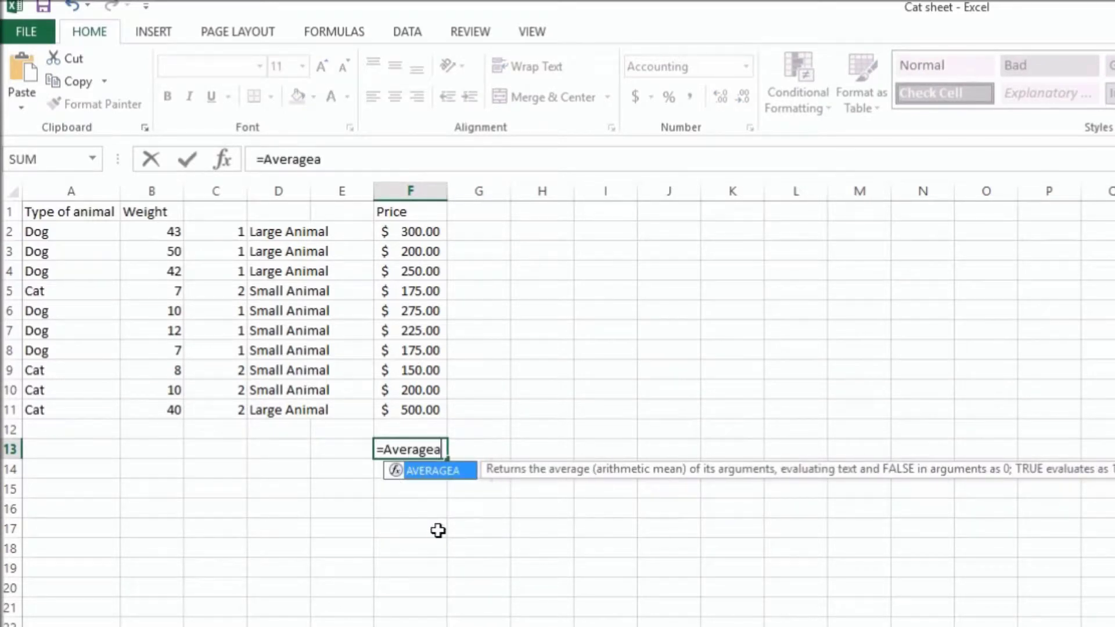
pyautogui.write('(')
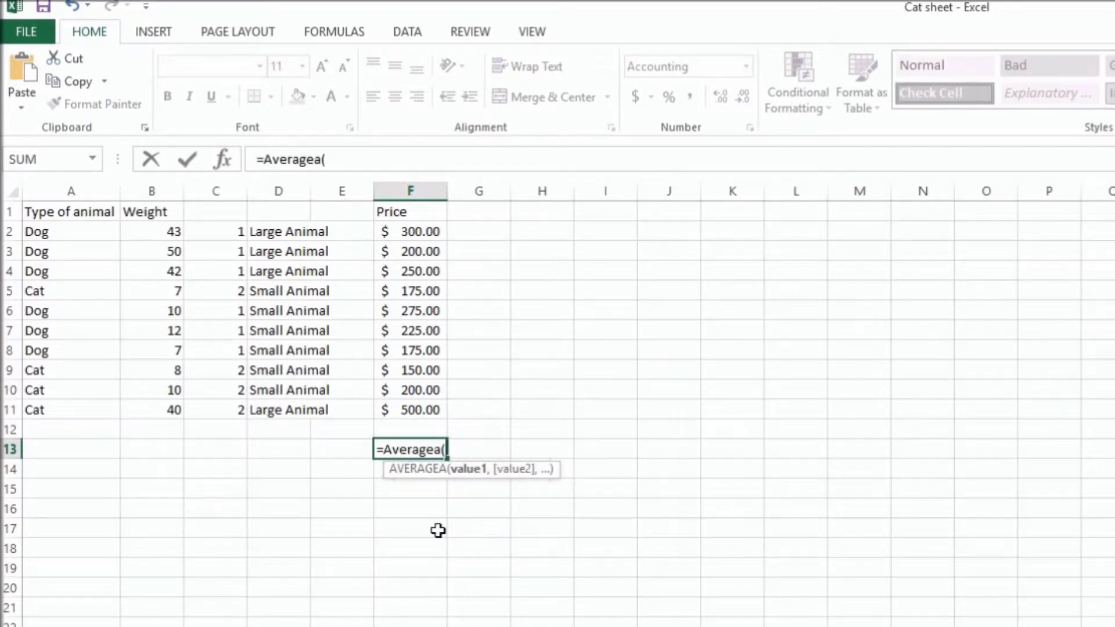
pyautogui.write('F2:F4')
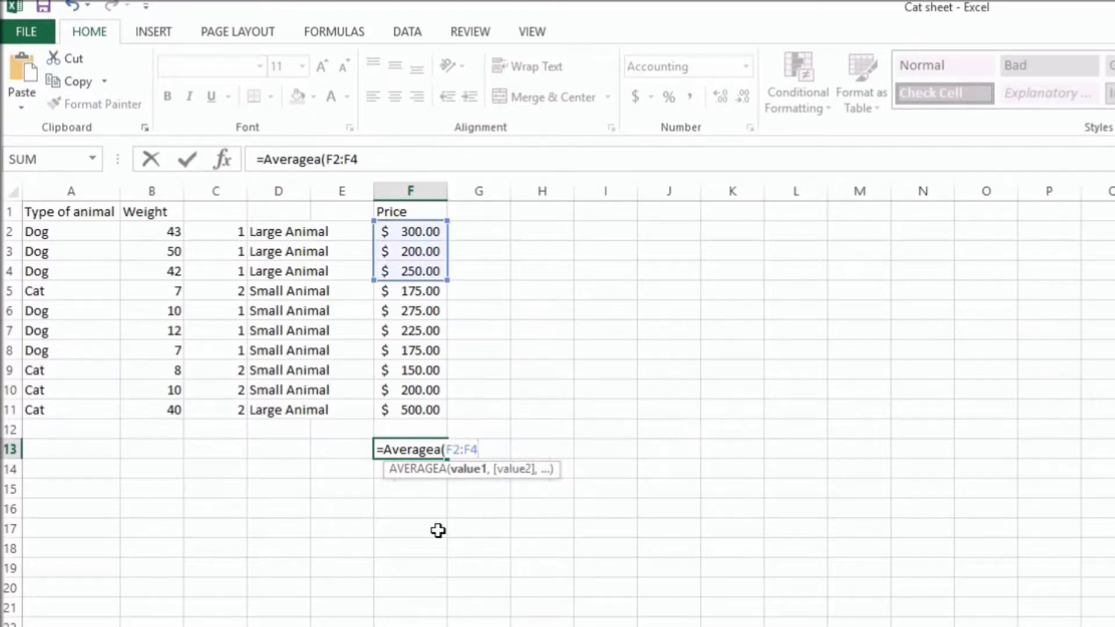
pyautogui.write(',F6,')
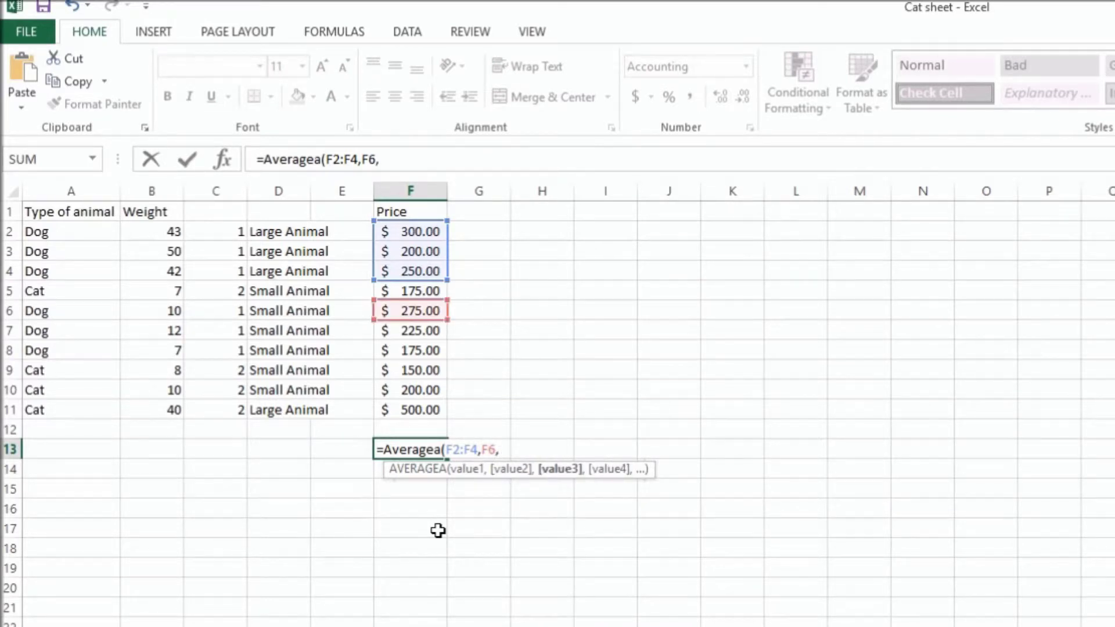
pyautogui.write('F7,F8')
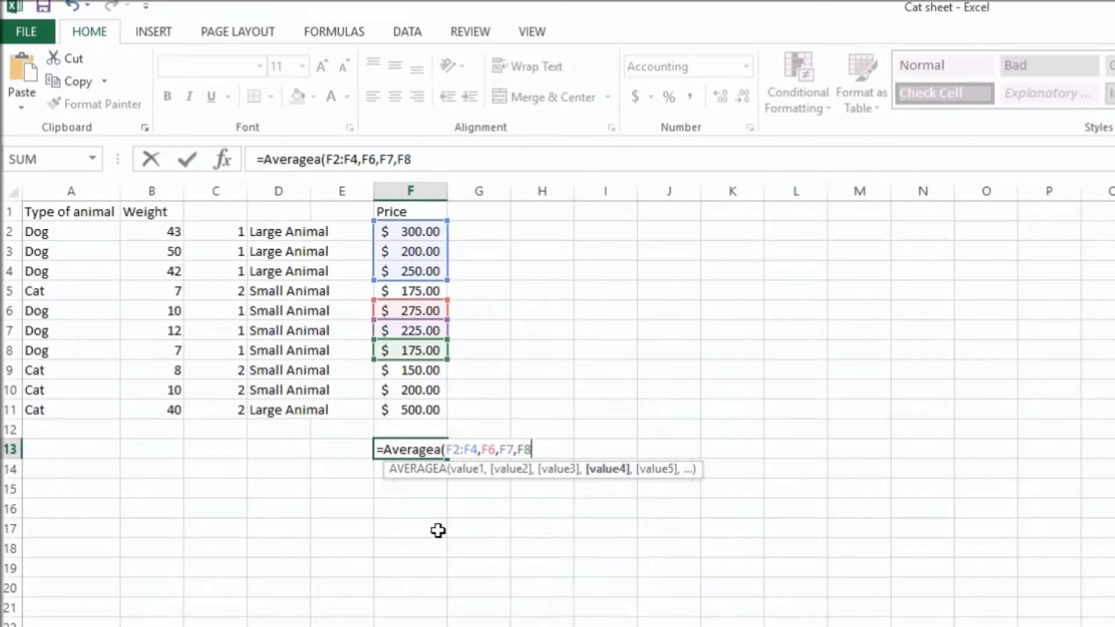
pyautogui.press('BackSpace')
pyautogui.press('BackSpace')
pyautogui.press('BackSpace')
pyautogui.press('BackSpace')
pyautogui.press('BackSpace')
pyautogui.press('BackSpace')
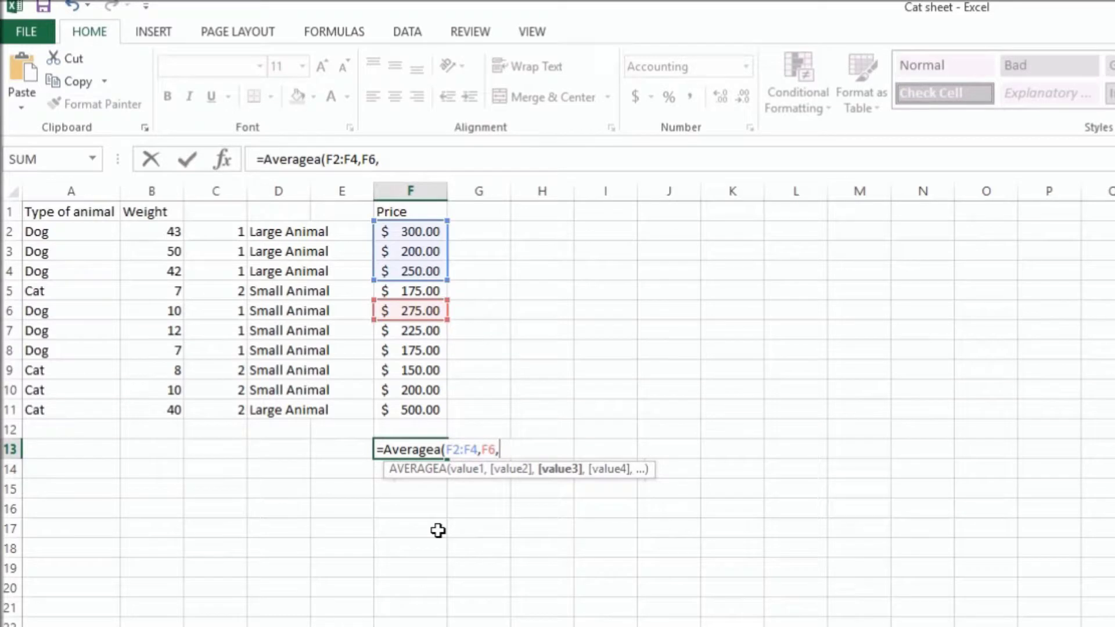
pyautogui.write(':F')
pyautogui.write('8)')
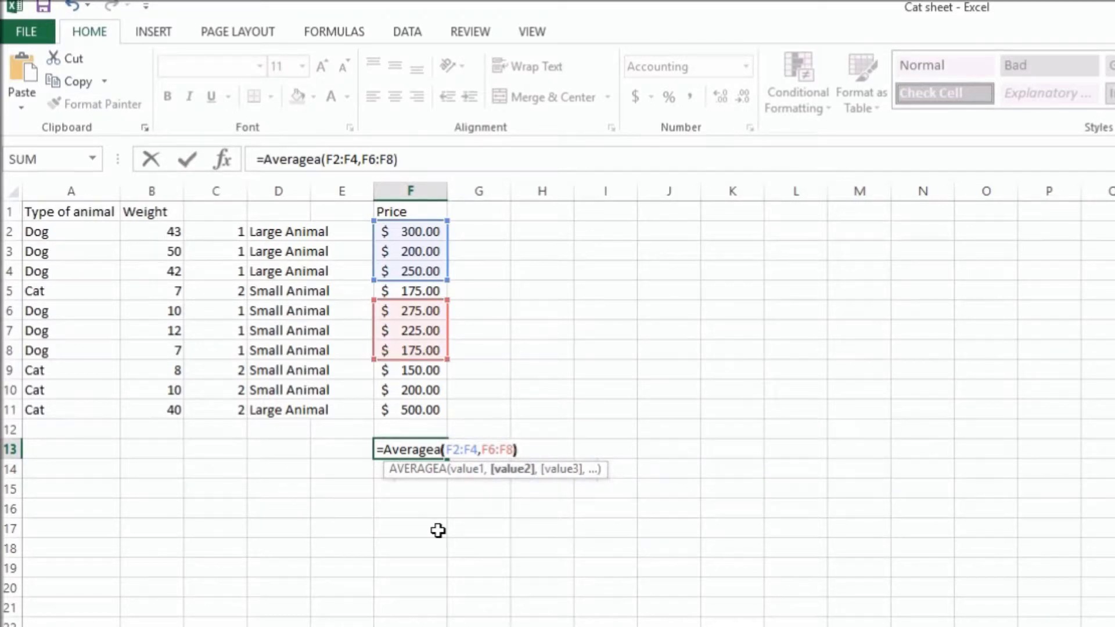
pyautogui.press('Return')
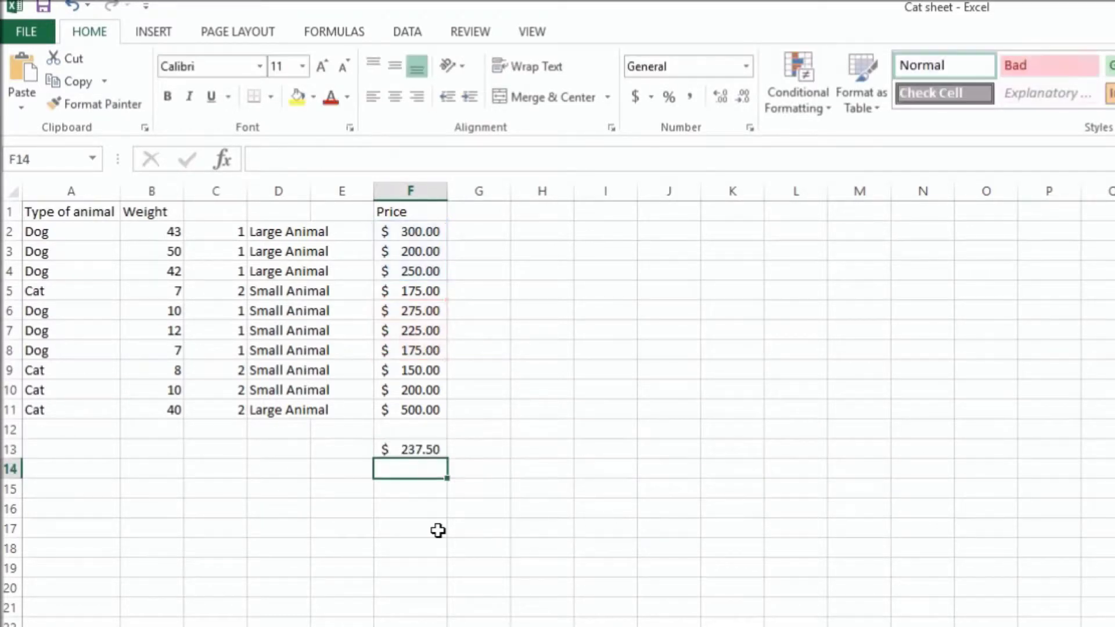
# Enter =AVERAGEIF(A2:A11,"=Dog",F2:F11) in F13 for the $237.50 Dog average, then return to F13.
pyautogui.click(409, 449)
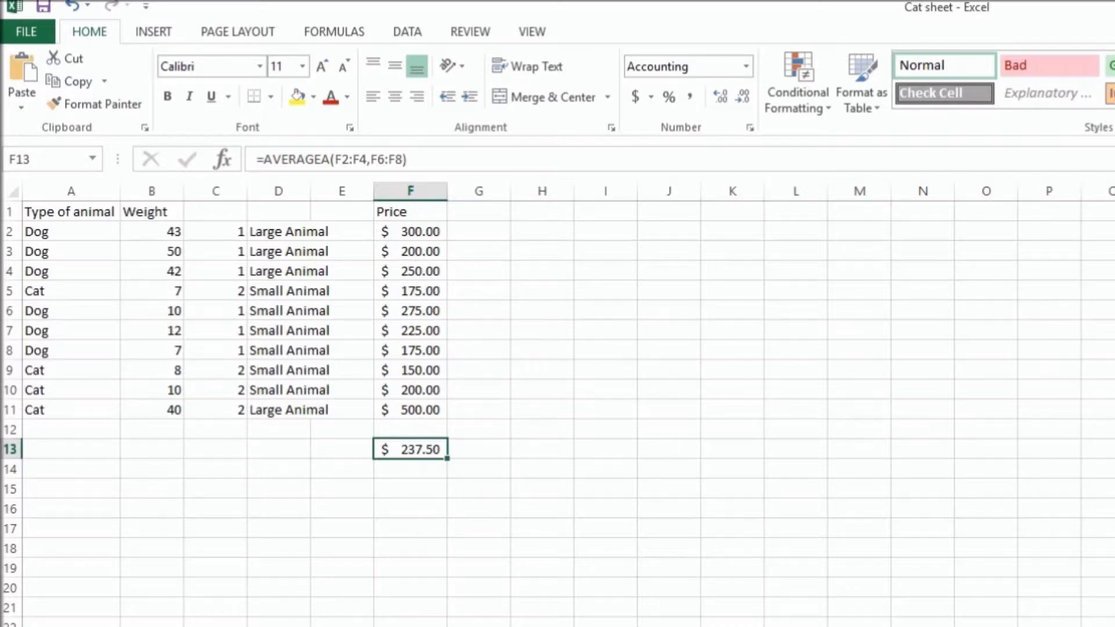
pyautogui.write('=Average')
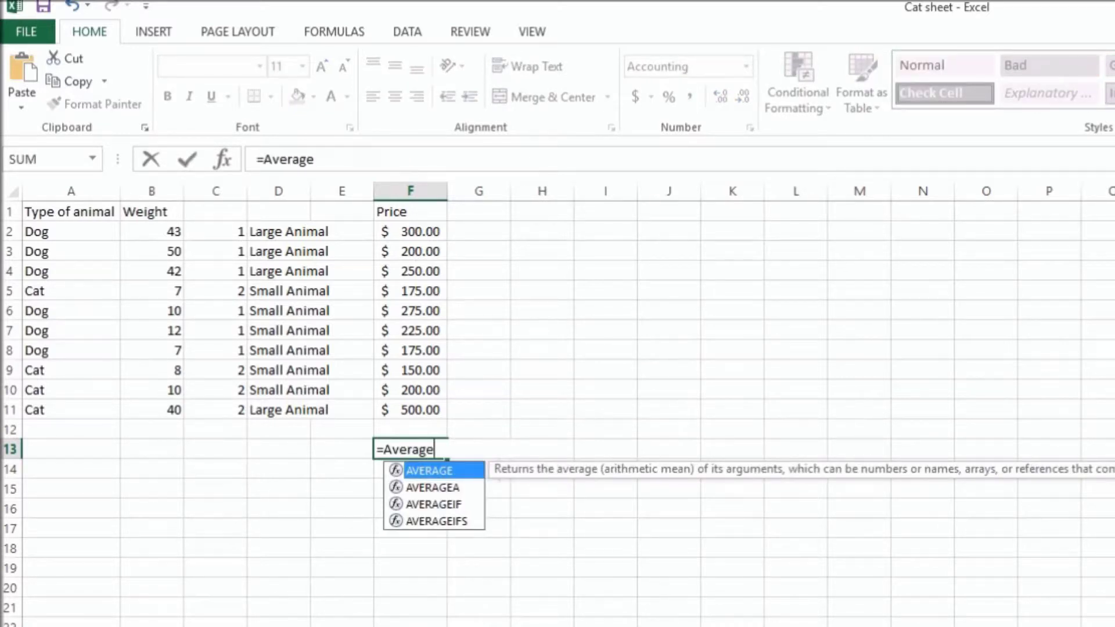
pyautogui.write('if')
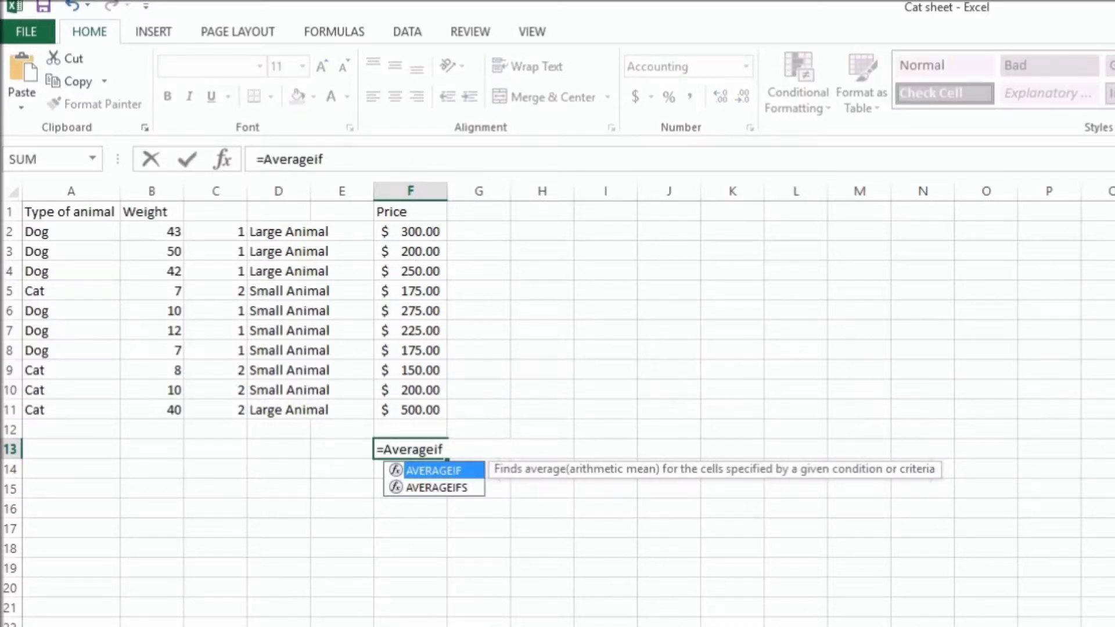
pyautogui.write('(')
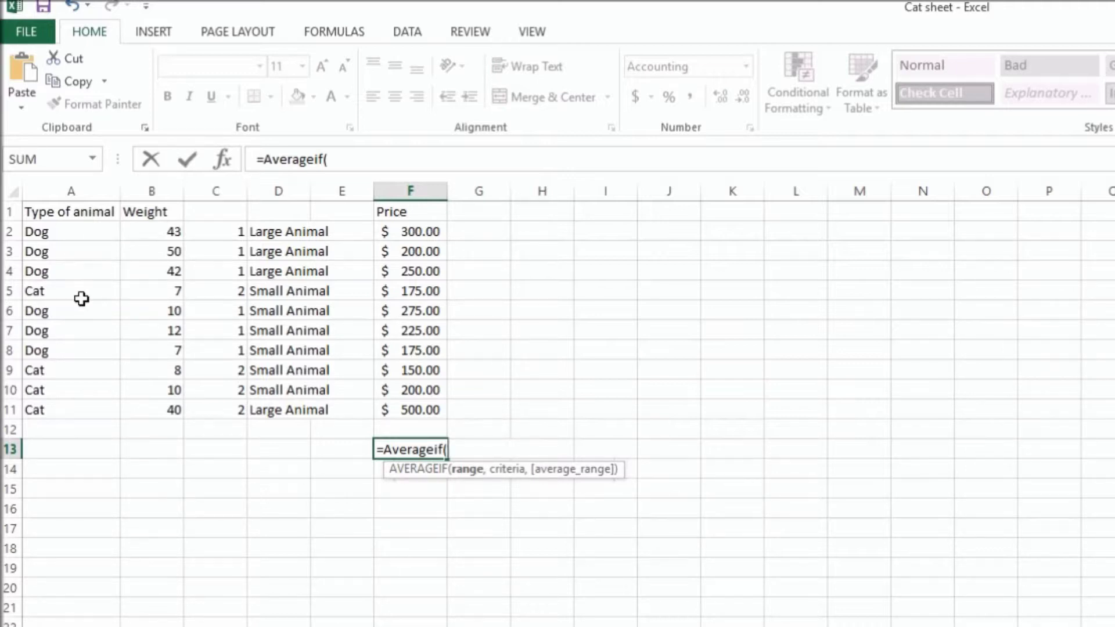
pyautogui.write('A2:A11')
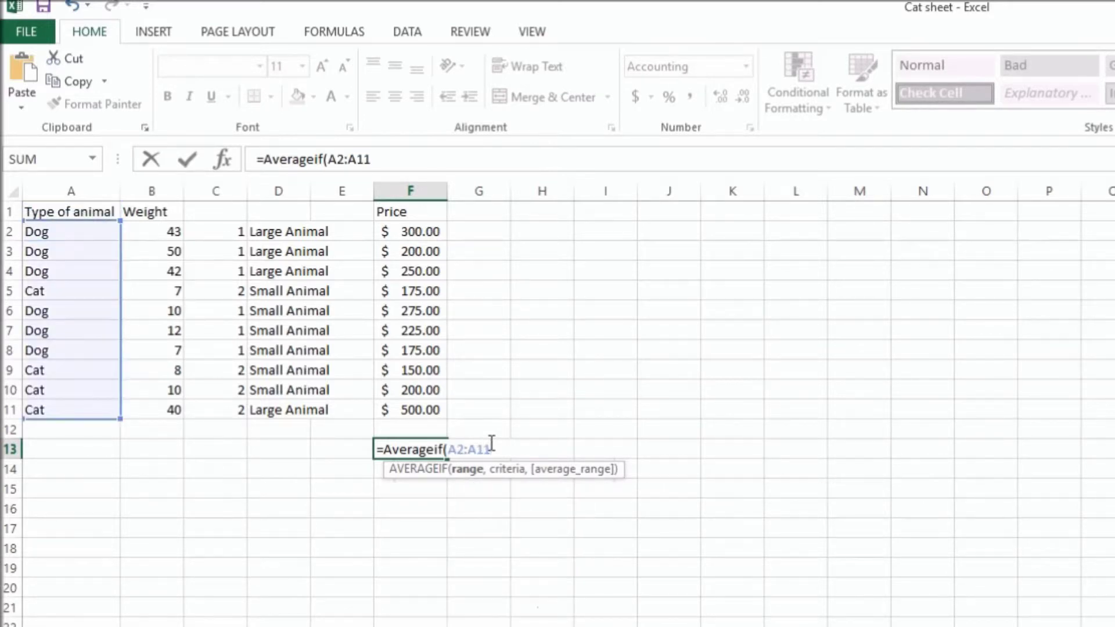
pyautogui.write(',')
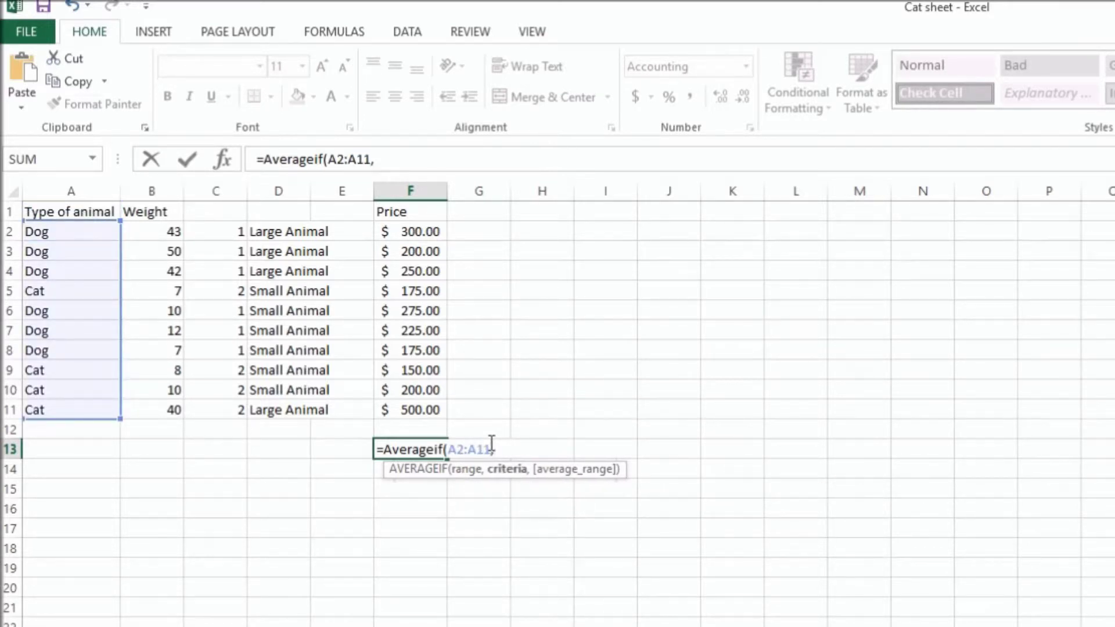
pyautogui.write('"=Dog",')
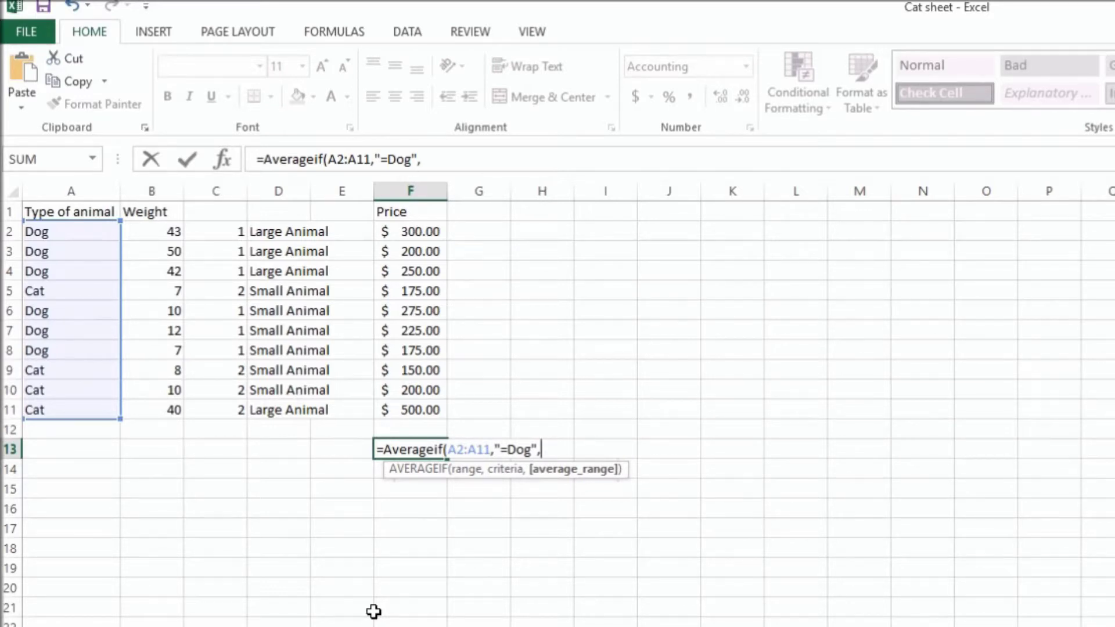
pyautogui.write('F2:')
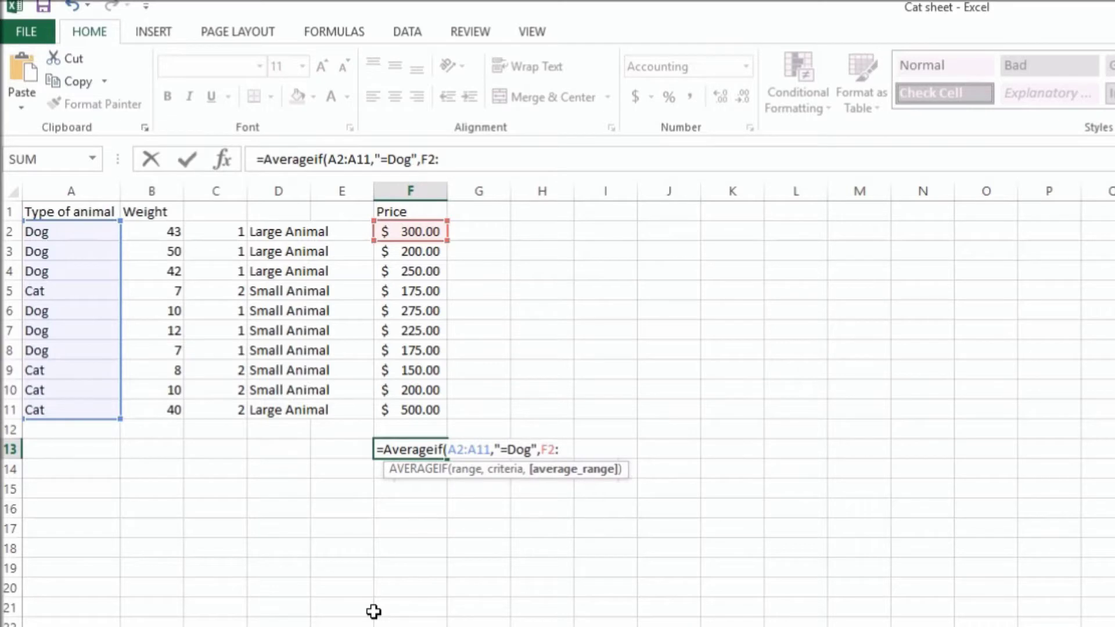
pyautogui.write('F11)')
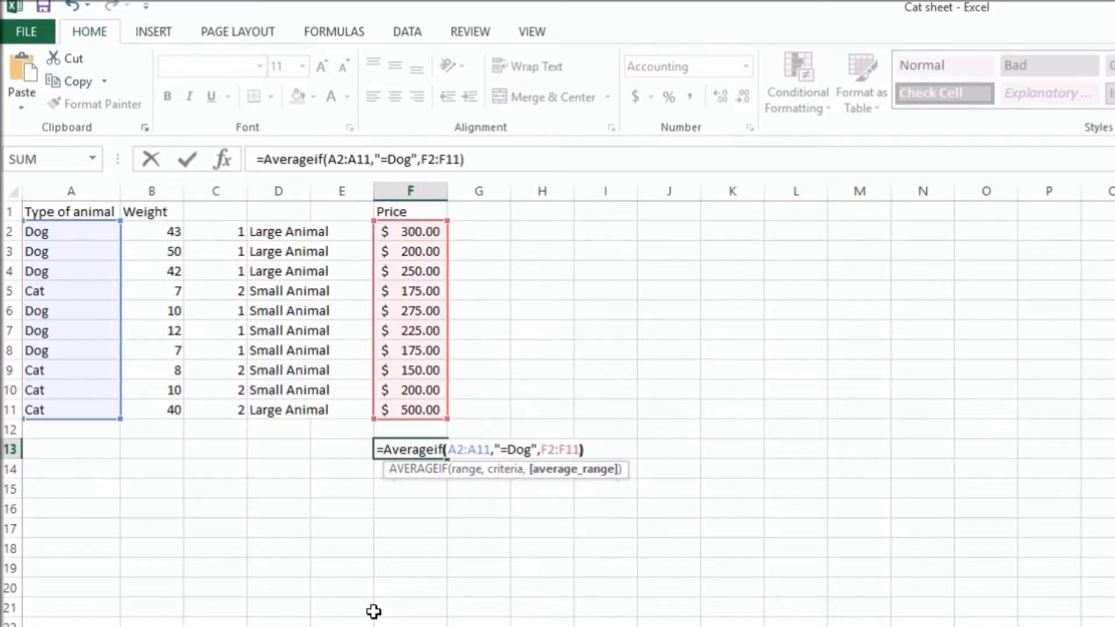
pyautogui.press('Return')
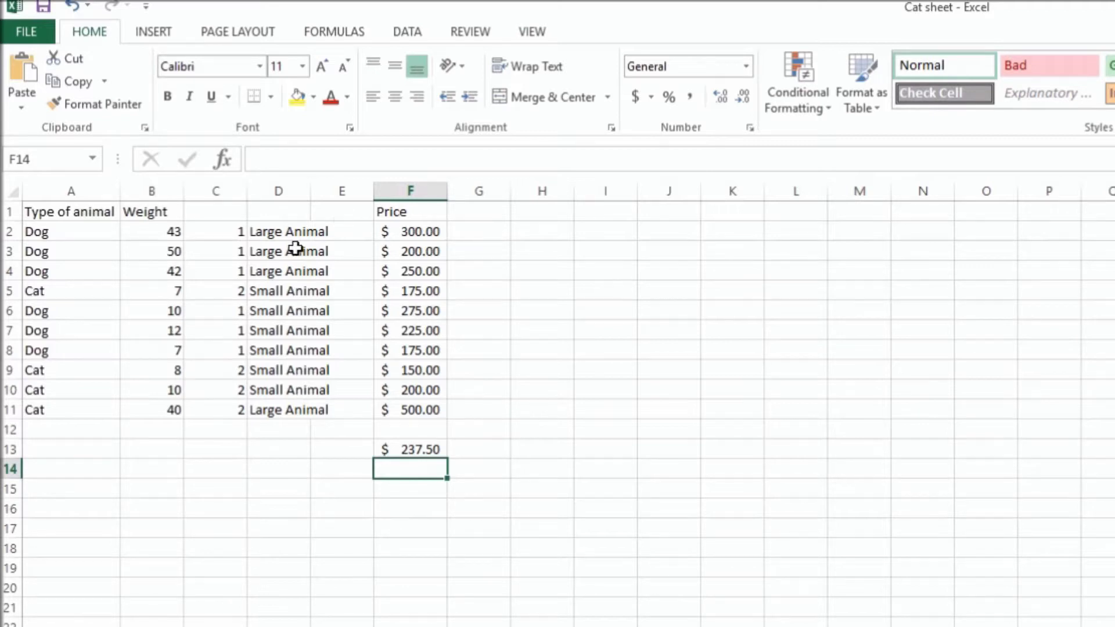
pyautogui.press('Up')
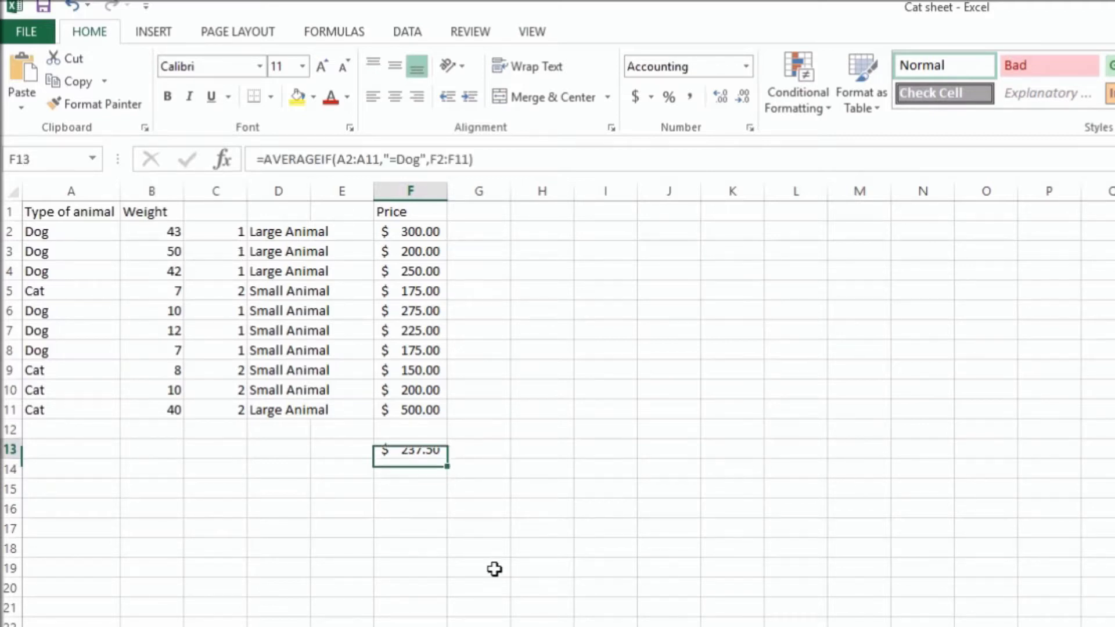
# Clear F13 and enter =AVERAGEIFS(F2:F11,A2:A11,"=Cat",B2:B11,"<30") for $175.00.
pyautogui.press('Delete')
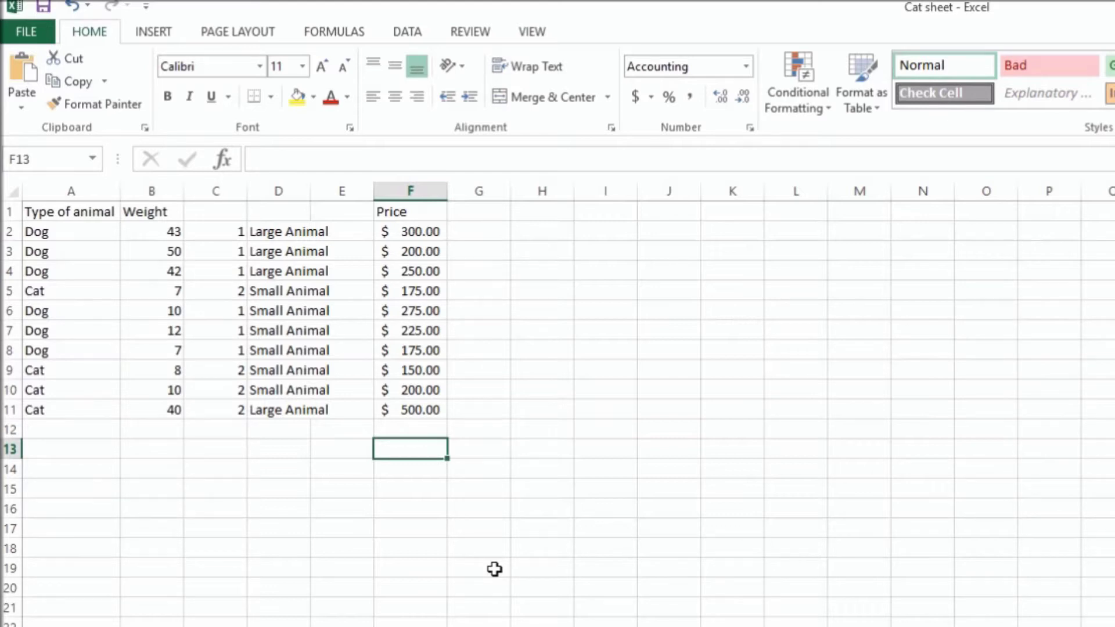
pyautogui.write('=Av')
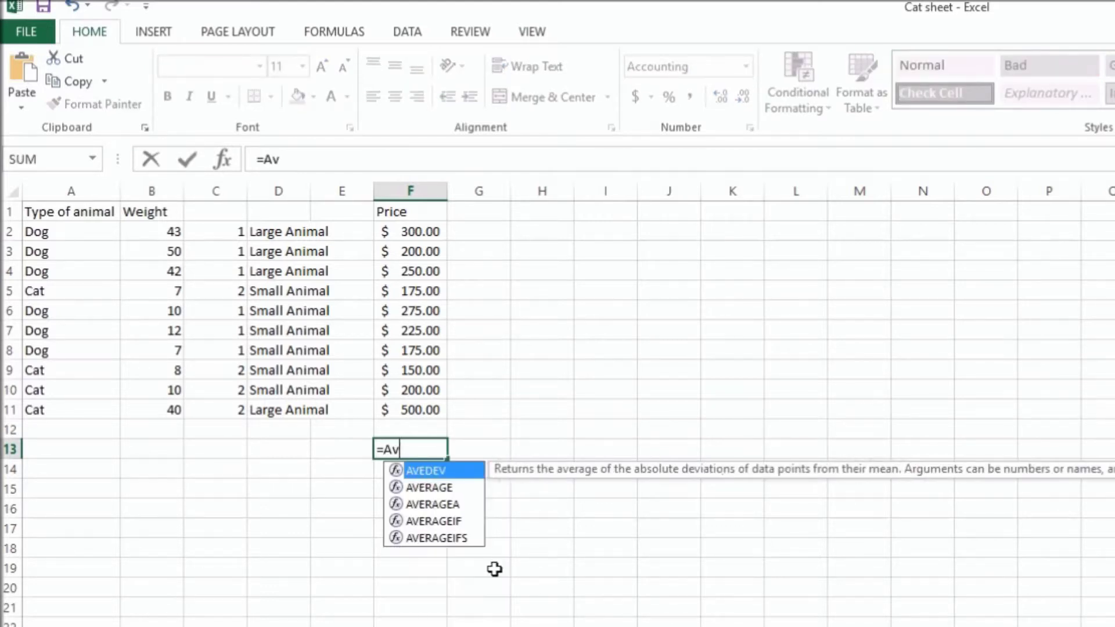
pyautogui.write('erageifs')
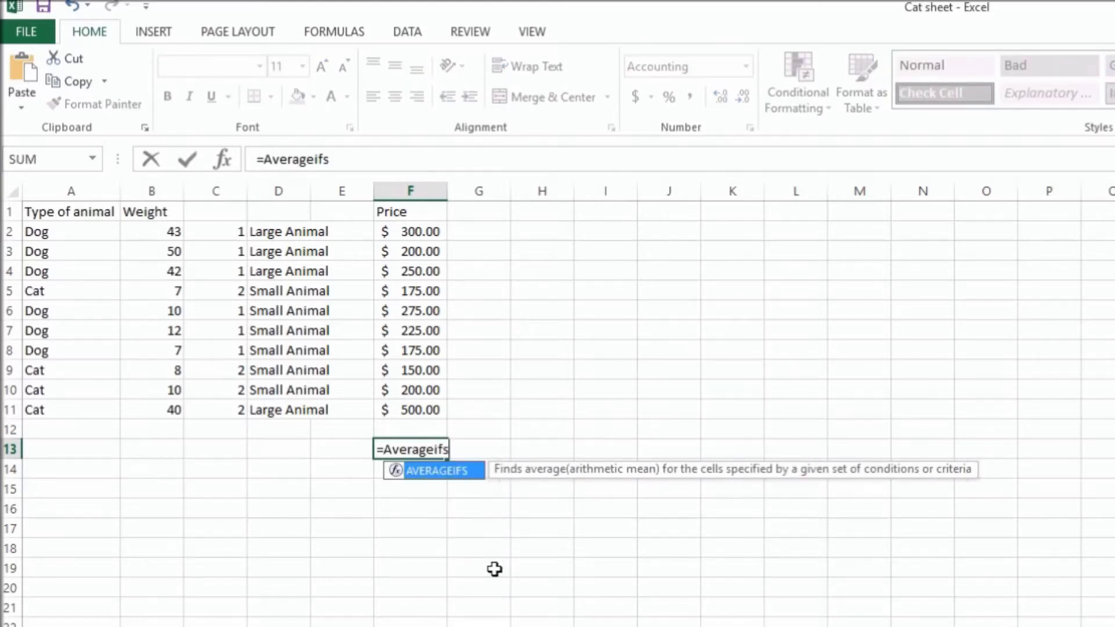
pyautogui.write('(')
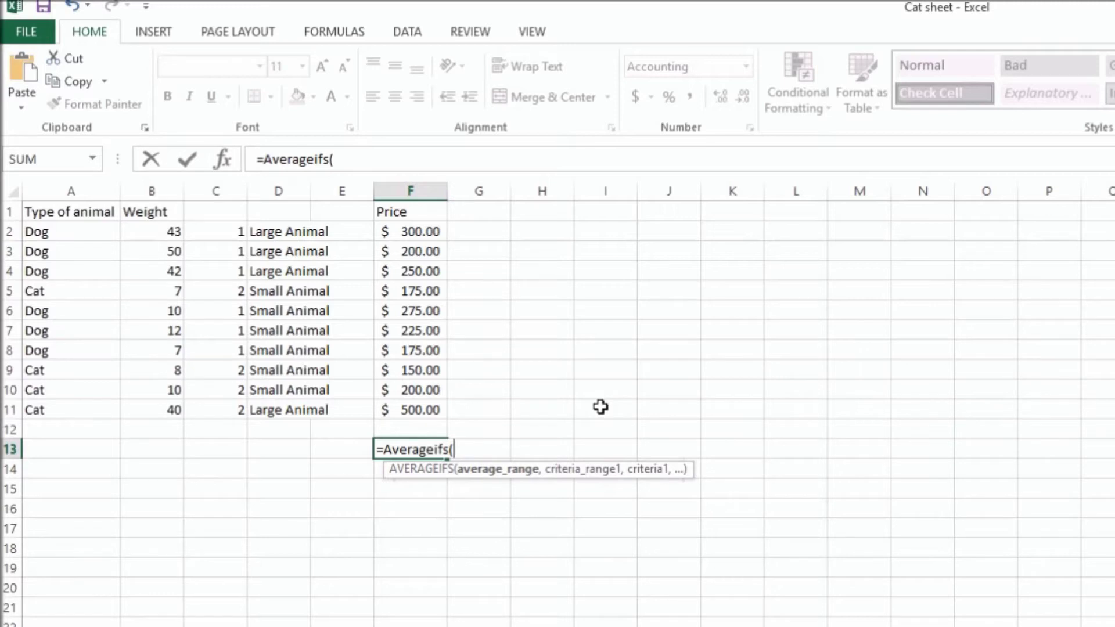
pyautogui.write('F2:F11,')
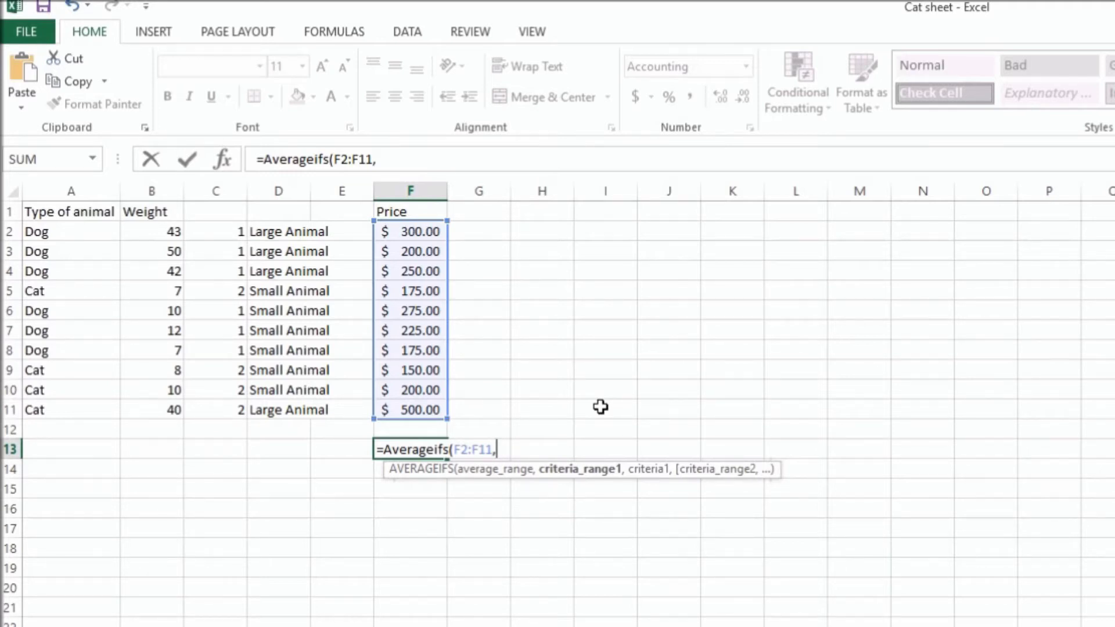
pyautogui.write('A2:A11')
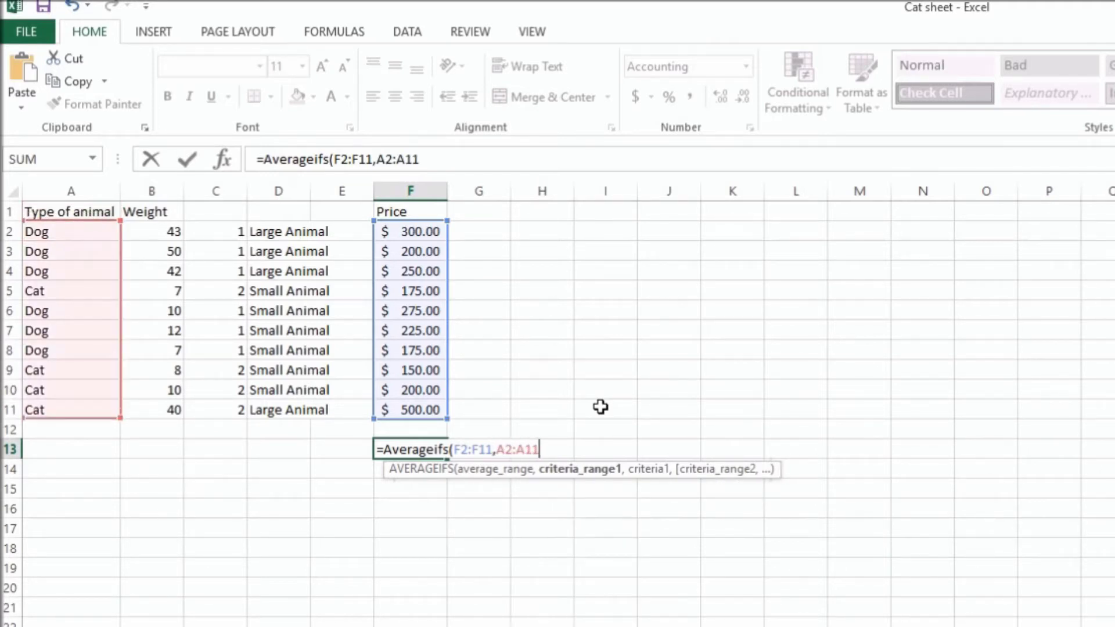
pyautogui.write(',')
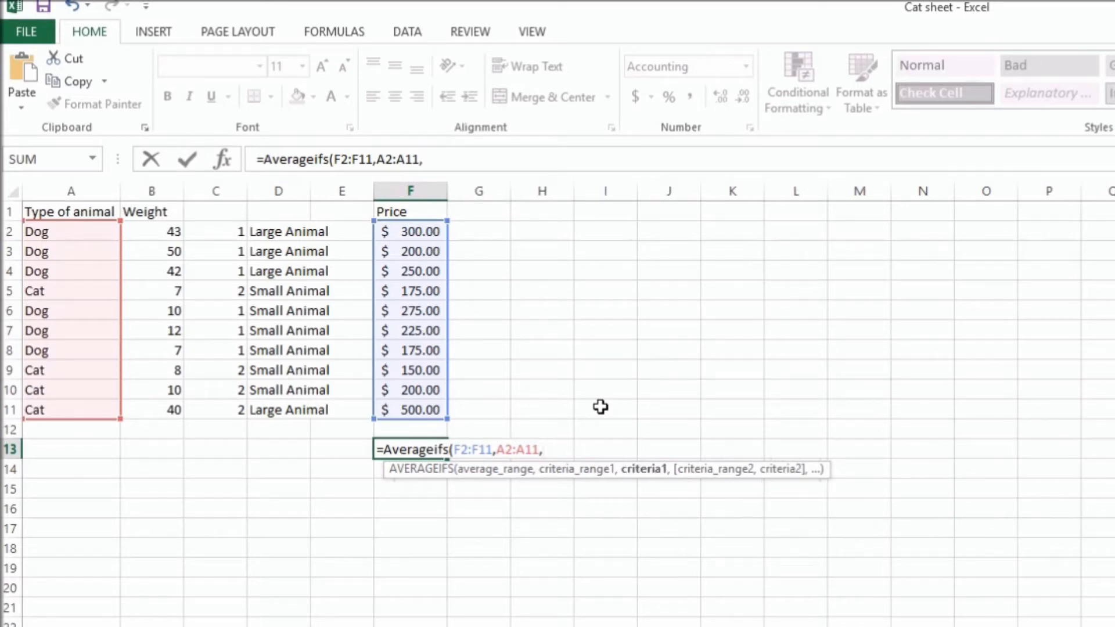
pyautogui.write('"=Cat",')
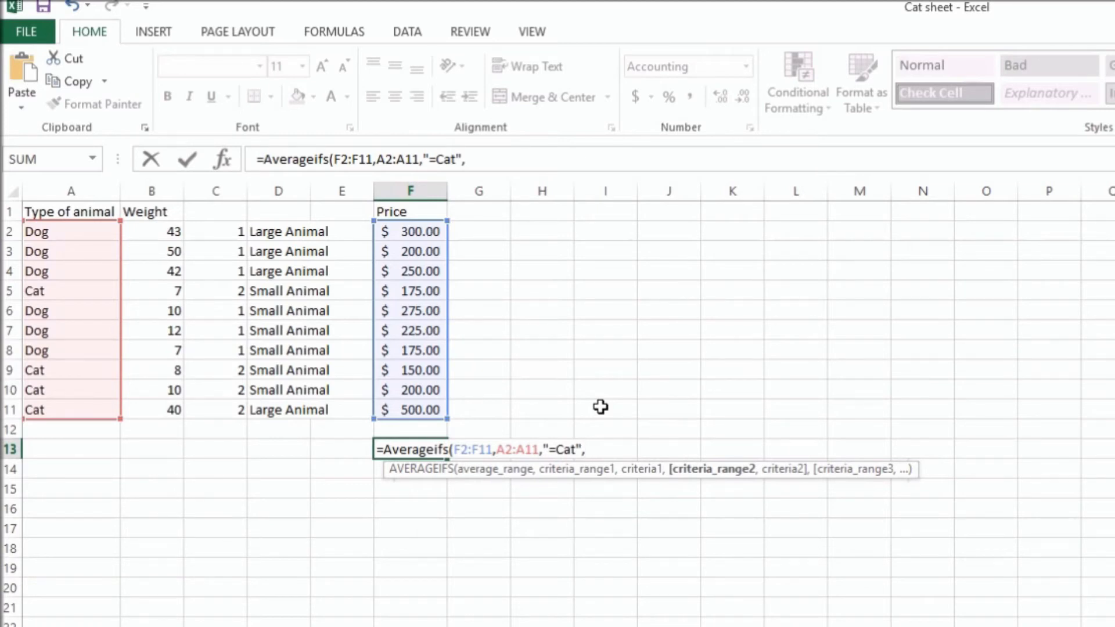
pyautogui.write('B')
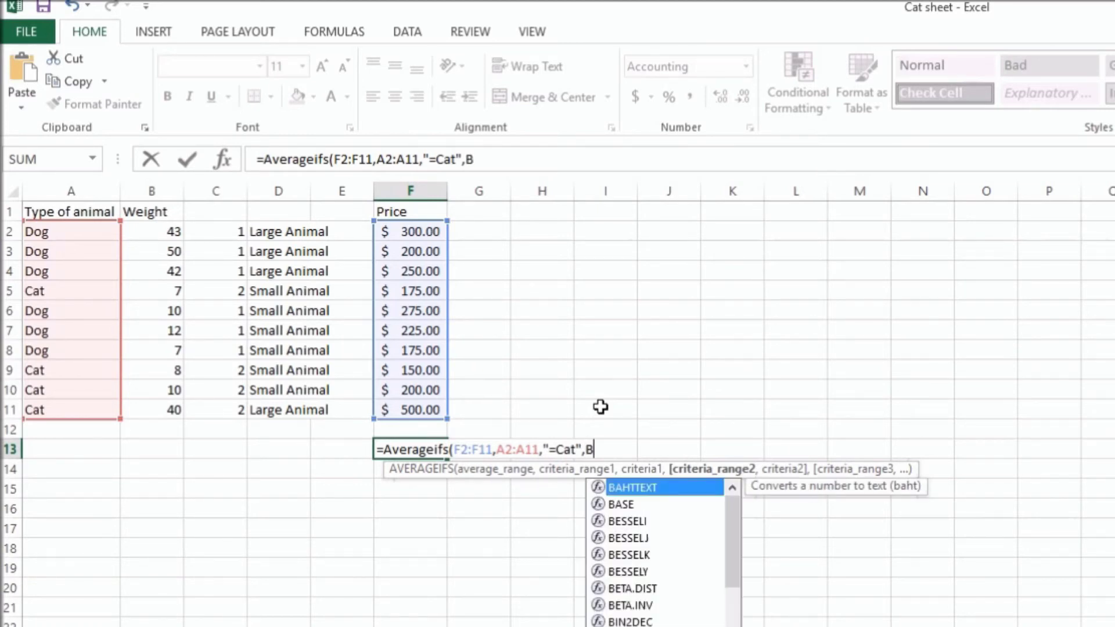
pyautogui.write('2:B1')
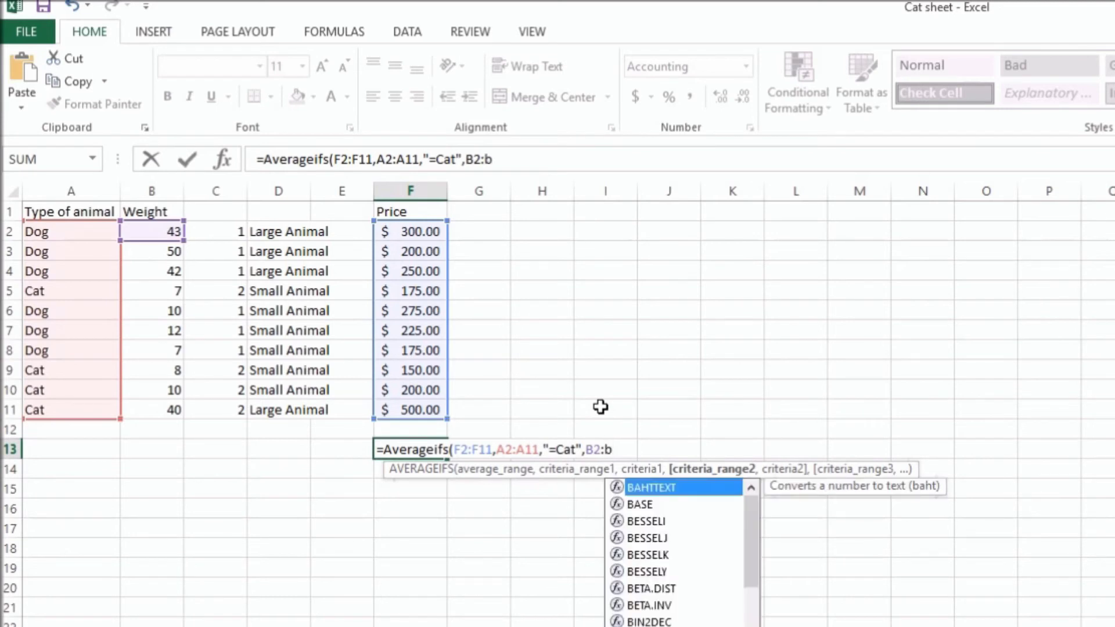
pyautogui.write('1')
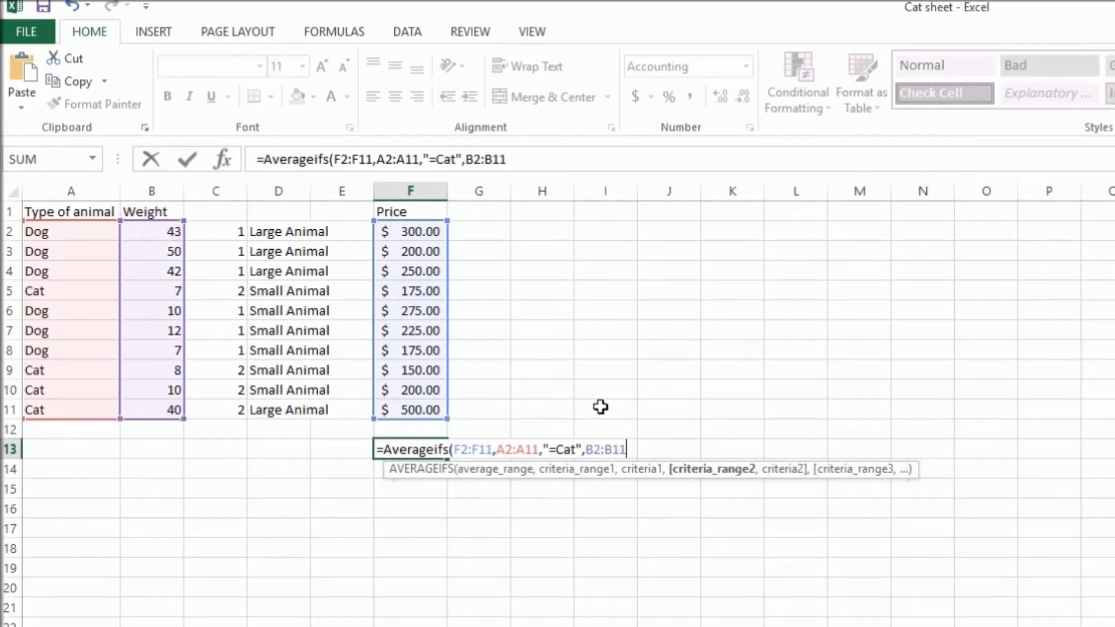
pyautogui.write(',"')
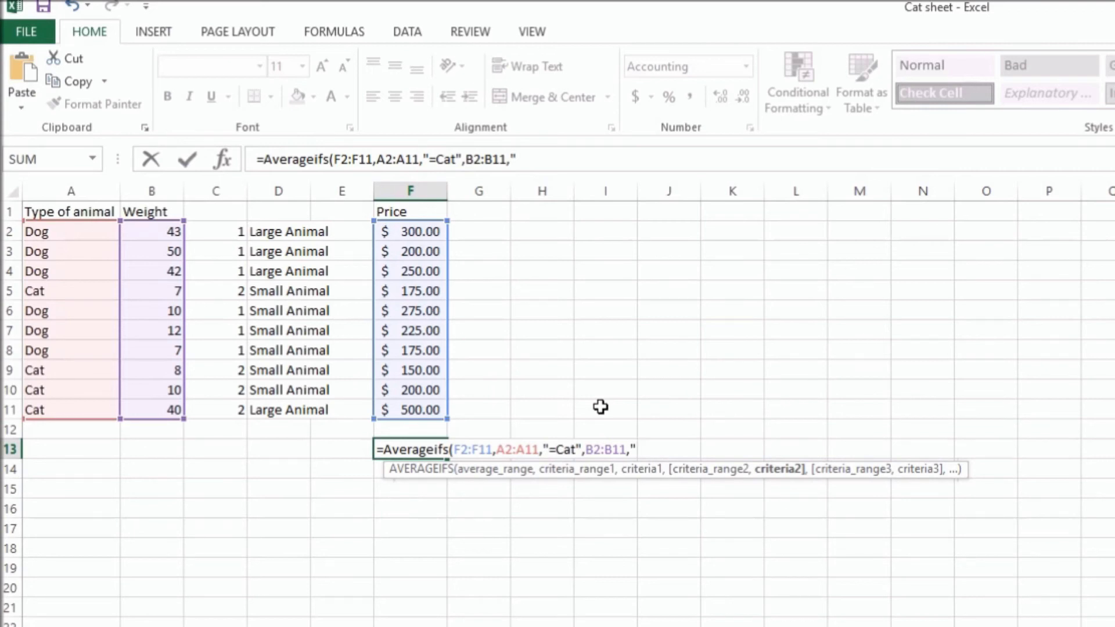
pyautogui.write('<30")')
pyautogui.press('Return')
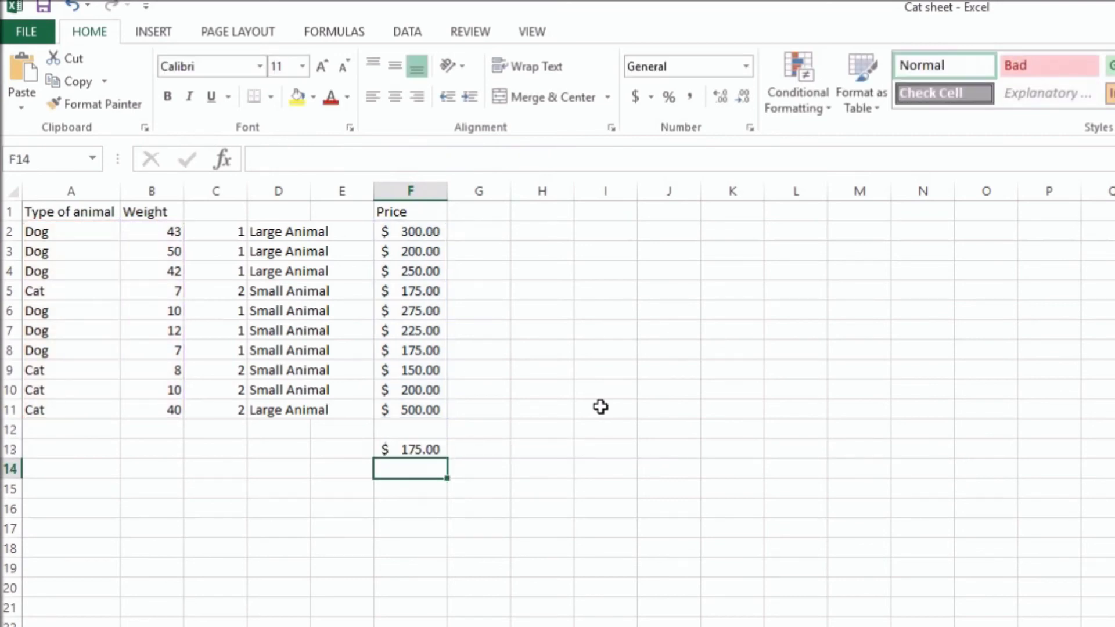